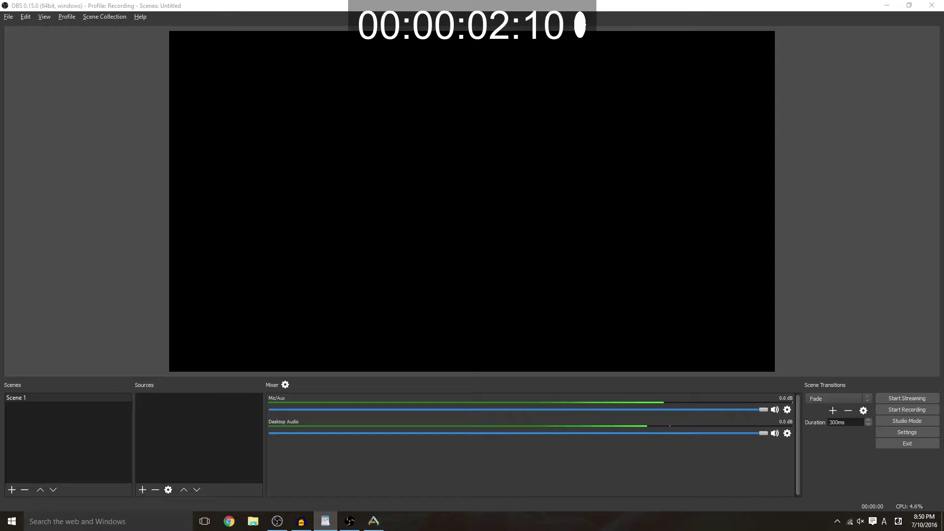
# Open twitch.tv in Chrome.
pyautogui.click(228, 524)
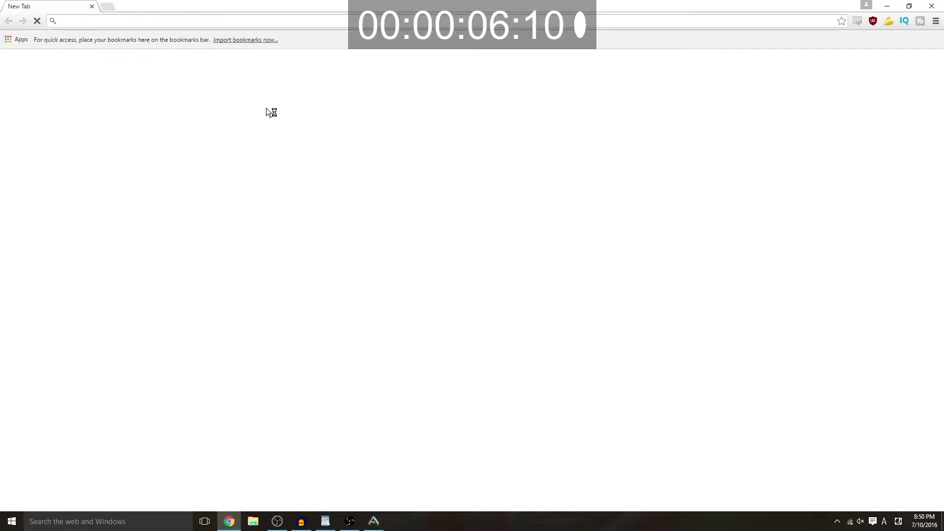
pyautogui.write('twithc')
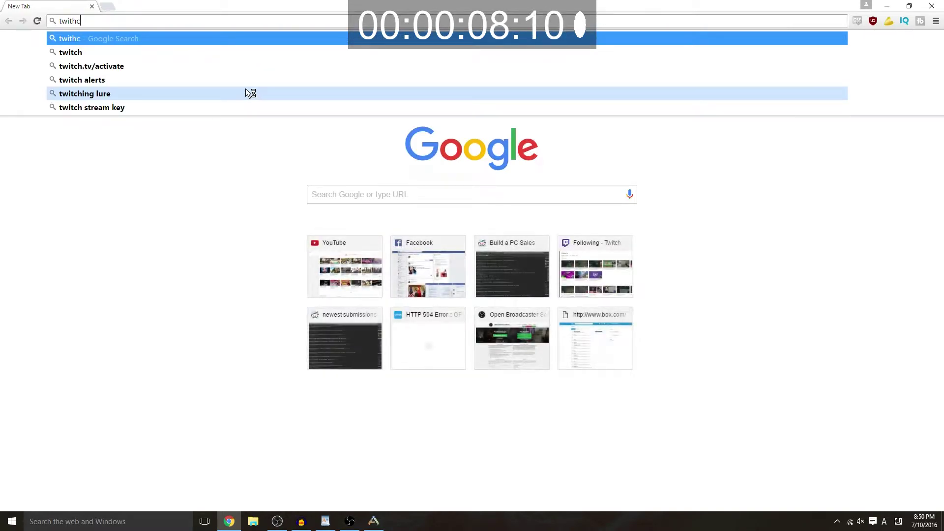
pyautogui.press('BackSpace')
pyautogui.press('BackSpace')
pyautogui.write('ch.tv/thatstakao')
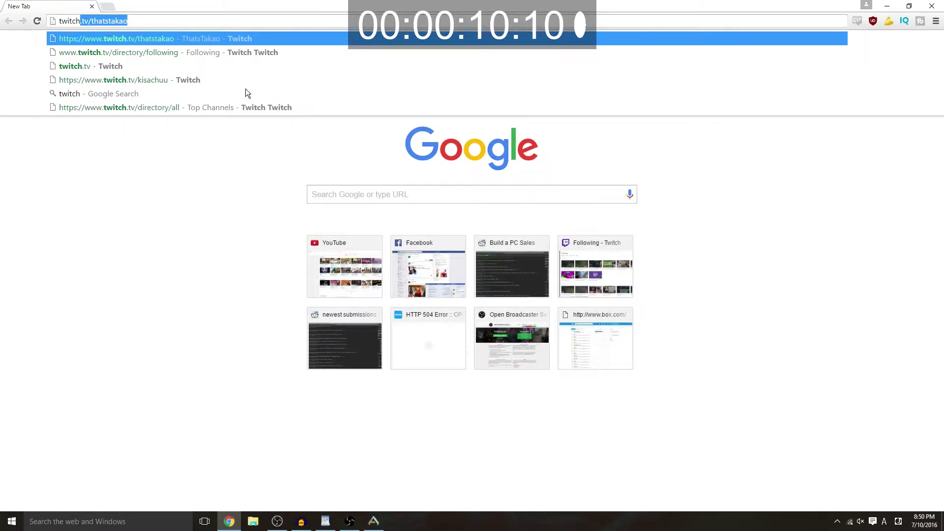
pyautogui.click(148, 70)
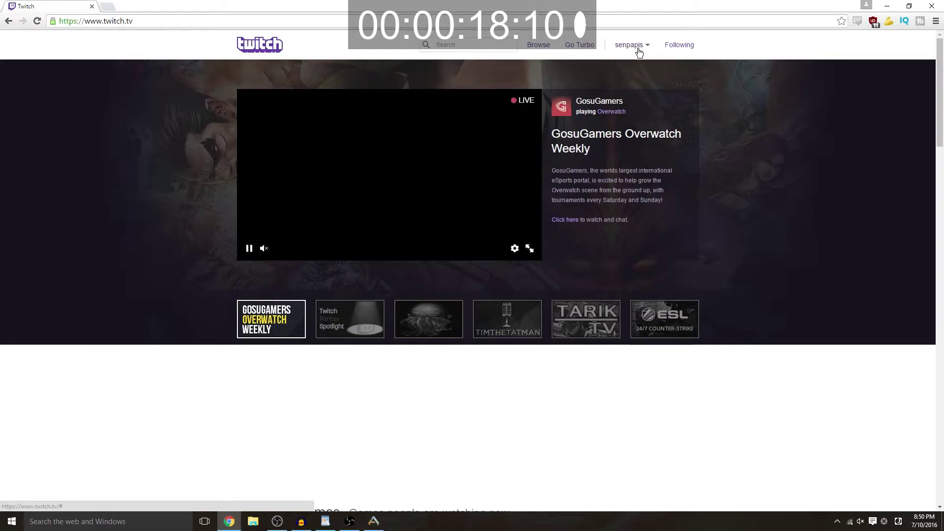
# Reveal the stream key on the Dashboard's Stream Key page and copy it.
pyautogui.click(641, 48)
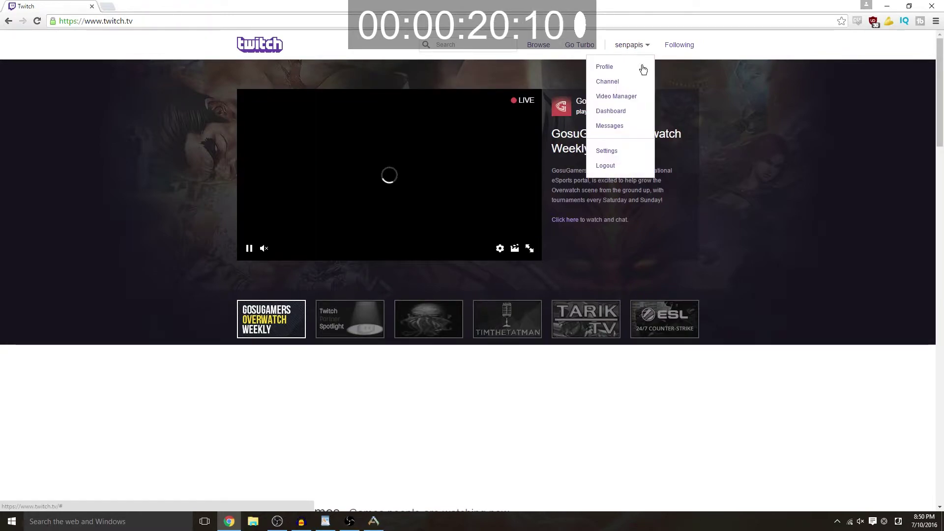
pyautogui.click(630, 111)
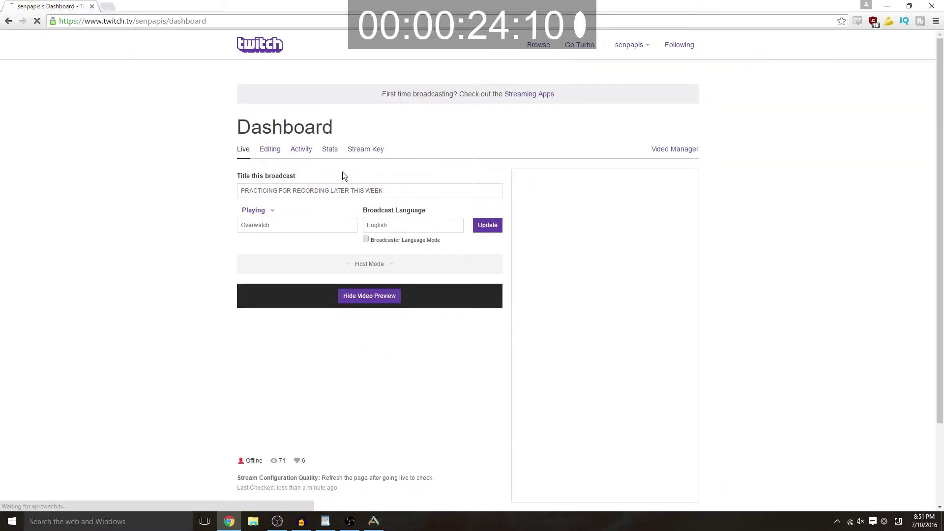
pyautogui.click(369, 150)
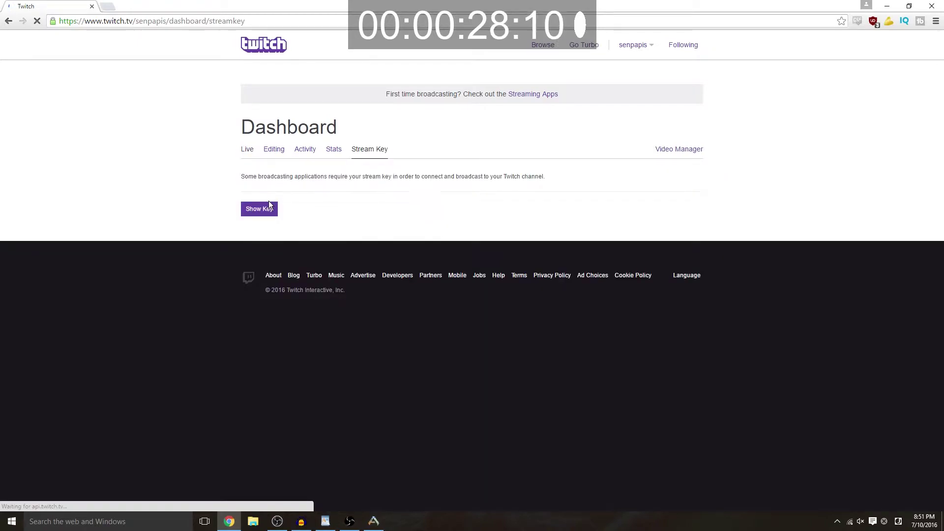
pyautogui.click(266, 210)
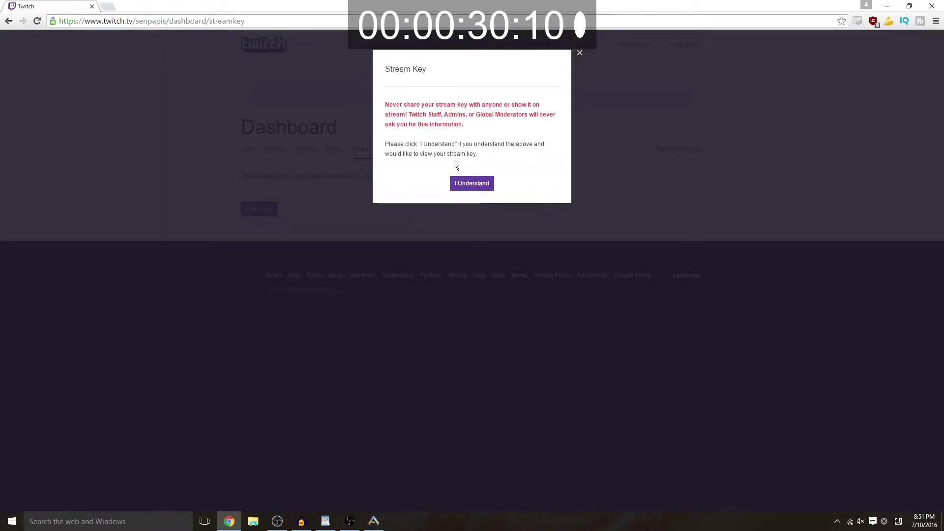
pyautogui.click(462, 185)
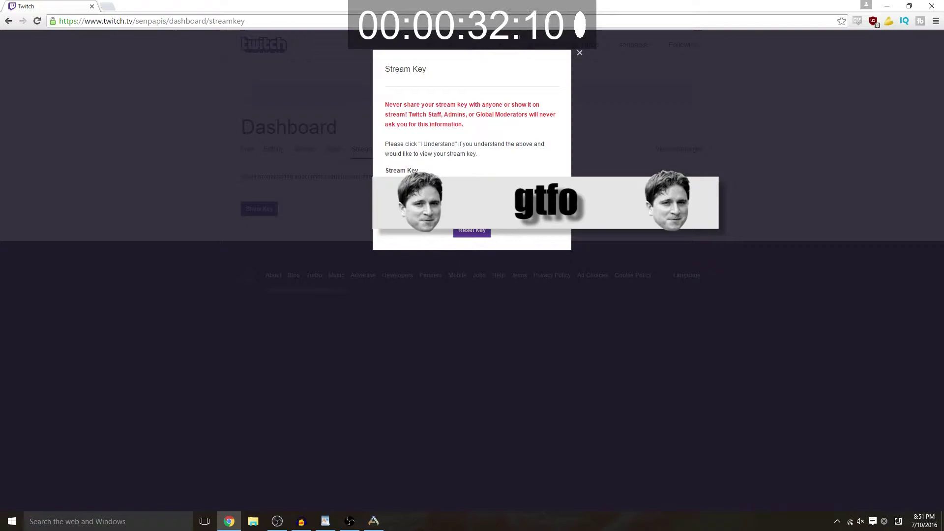
pyautogui.rightClick(489, 188)
pyautogui.press('Escape')
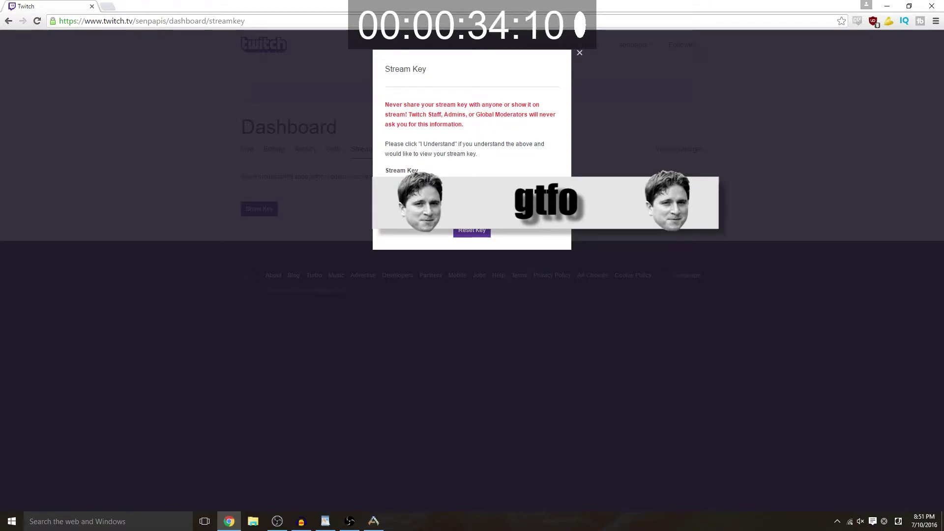
pyautogui.click(871, 58)
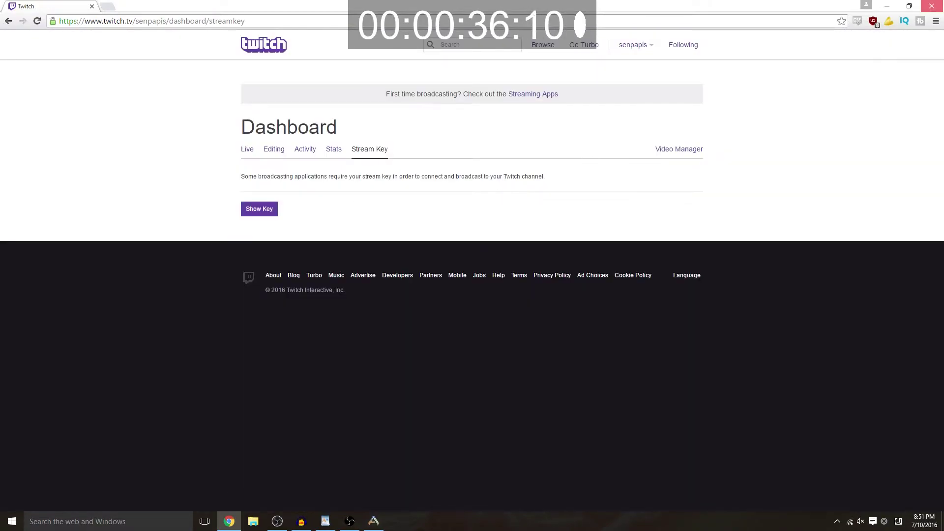
# Paste the copied Twitch stream key into OBS's Stream settings.
pyautogui.click(887, 5)
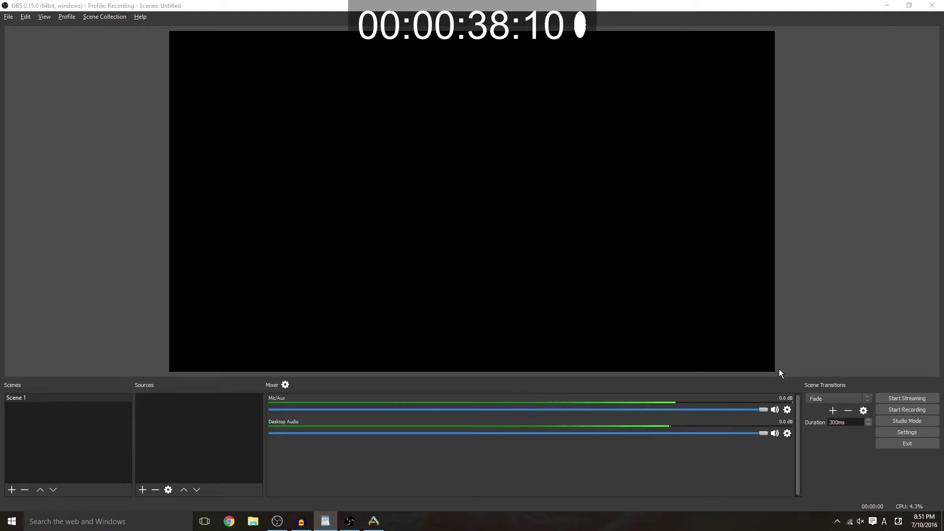
pyautogui.click(881, 432)
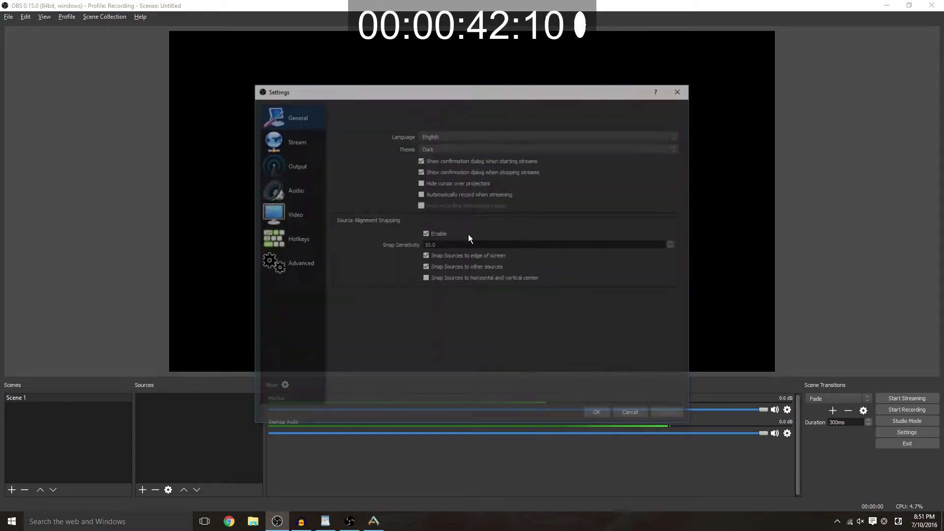
pyautogui.click(305, 142)
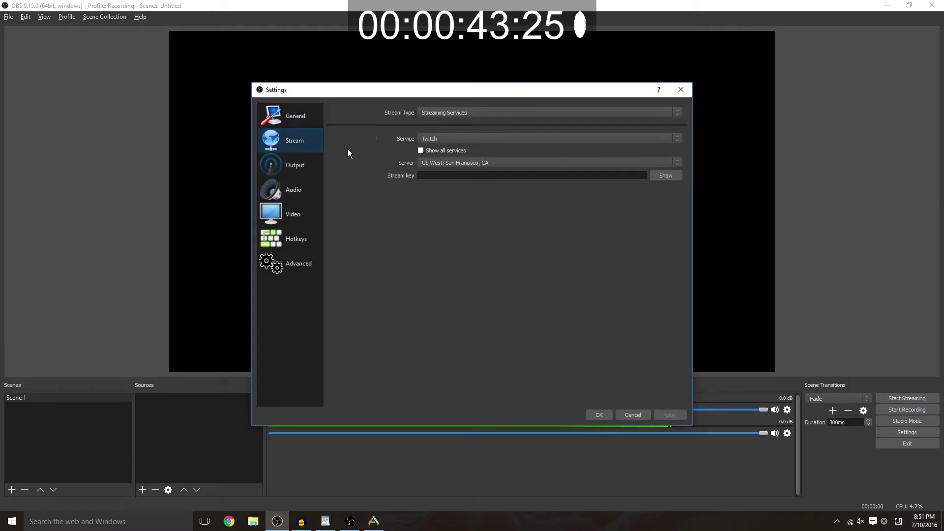
pyautogui.click(450, 177)
pyautogui.hotkey('ctrl', 'v')
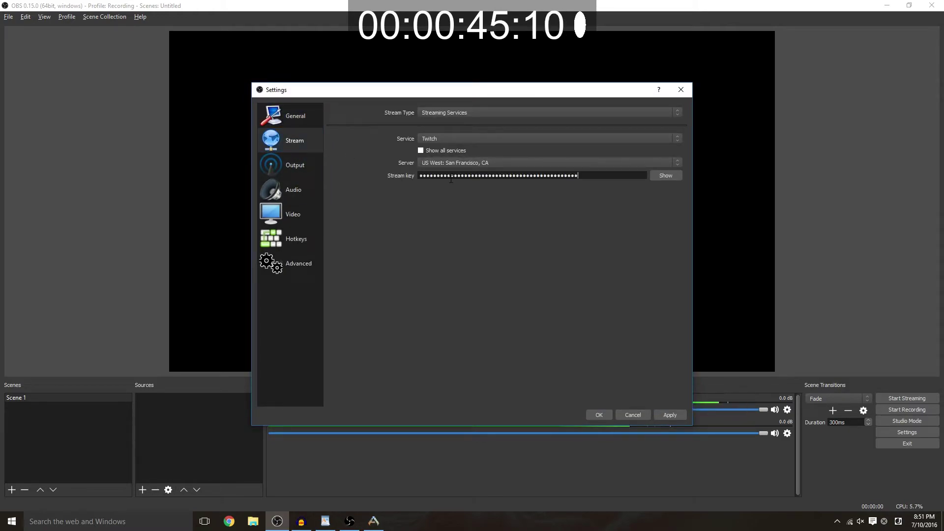
# Set the ingest server to US East: Miami, FL and apply.
pyautogui.click(476, 163)
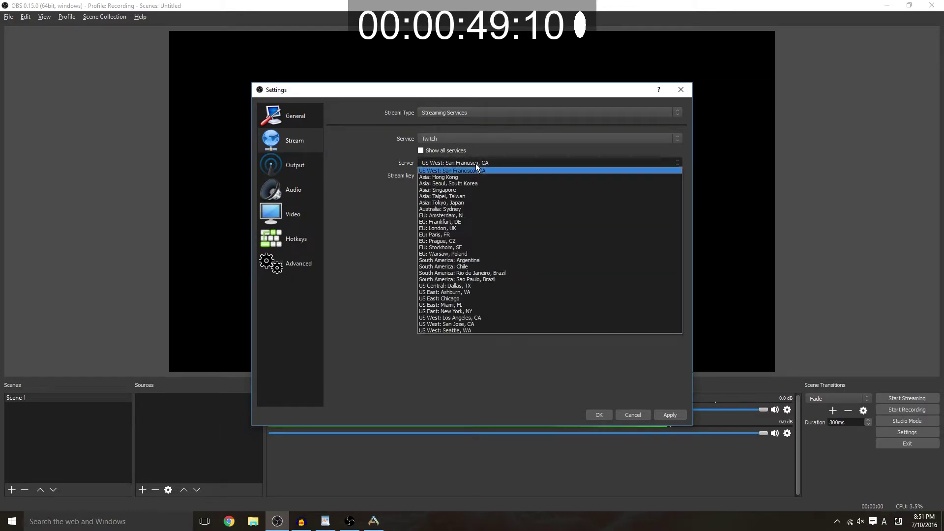
pyautogui.click(473, 306)
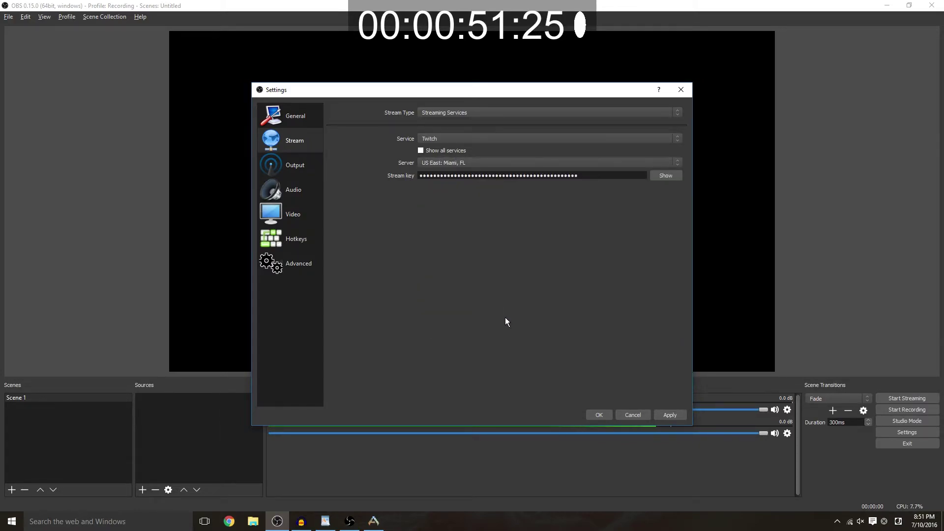
pyautogui.click(675, 415)
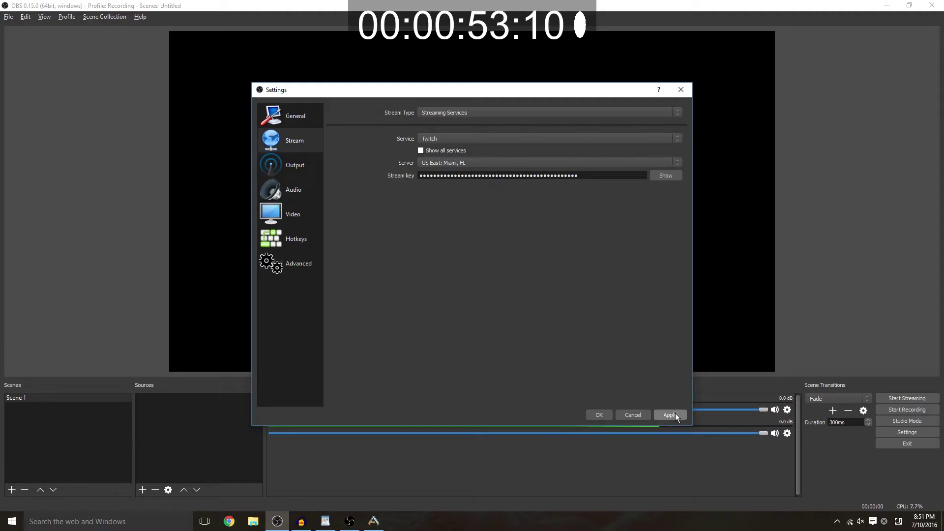
# Set the output video bitrate to 2500 and enforce the streaming service's bitrate limits.
pyautogui.click(311, 165)
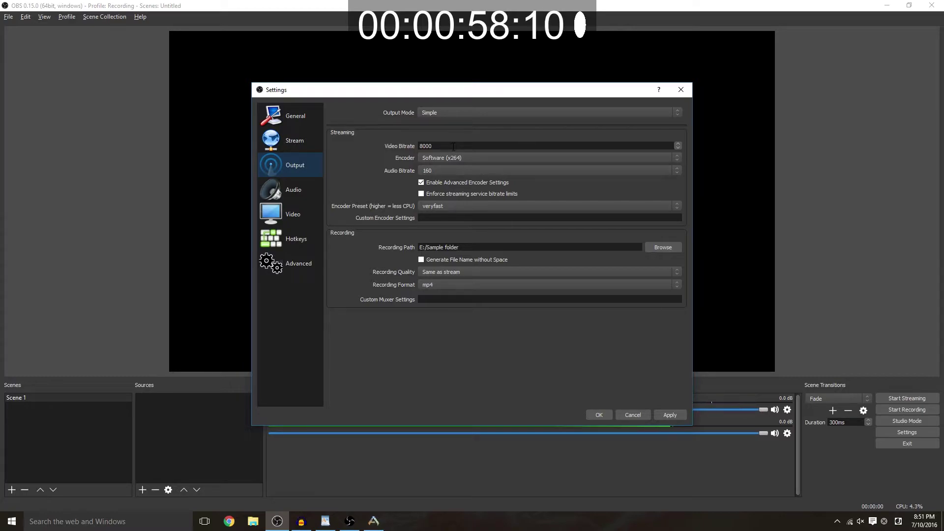
pyautogui.moveTo(432, 146); pyautogui.dragTo(409, 146)
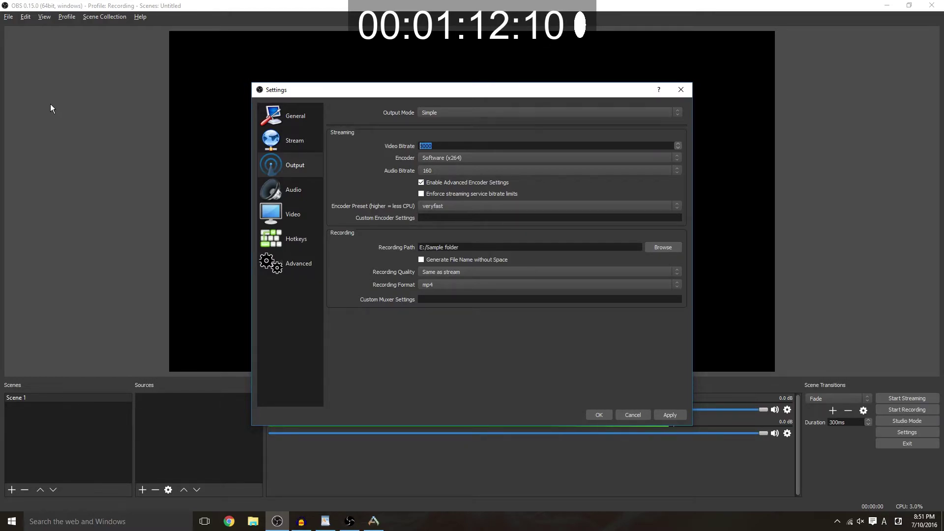
pyautogui.write('25')
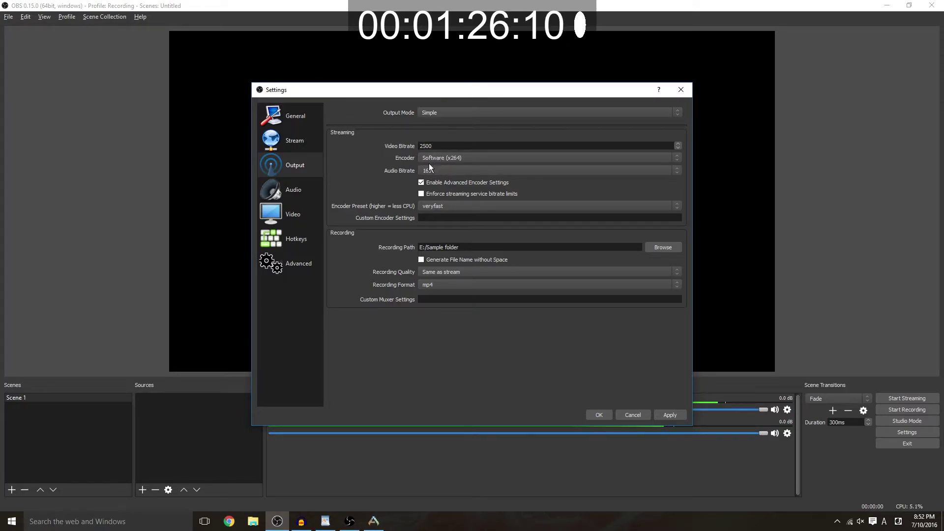
pyautogui.click(441, 194)
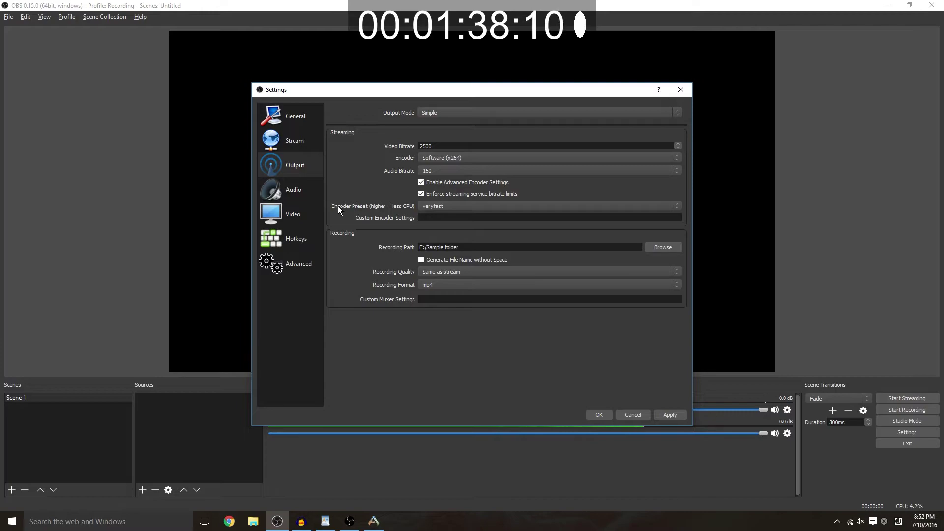
# Leave the audio sample rate at 48khz before moving on to Video settings.
pyautogui.click(290, 196)
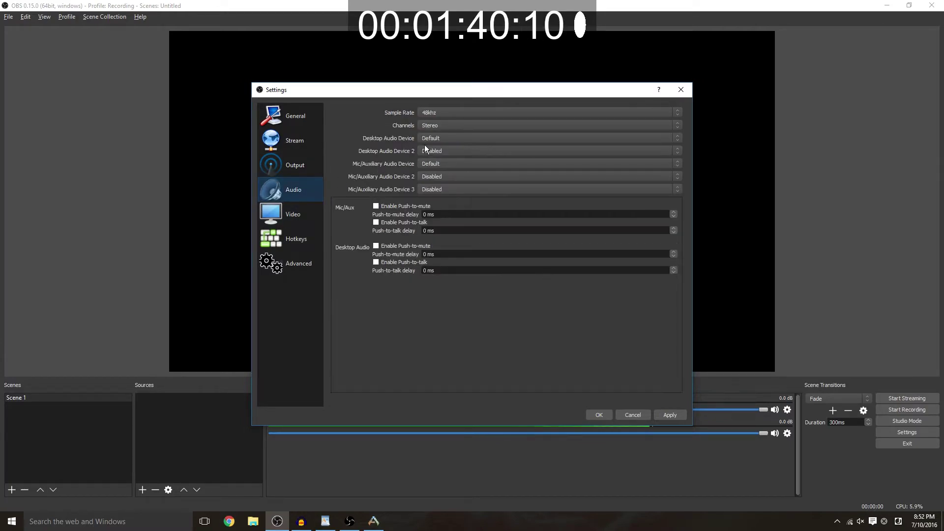
pyautogui.click(425, 113)
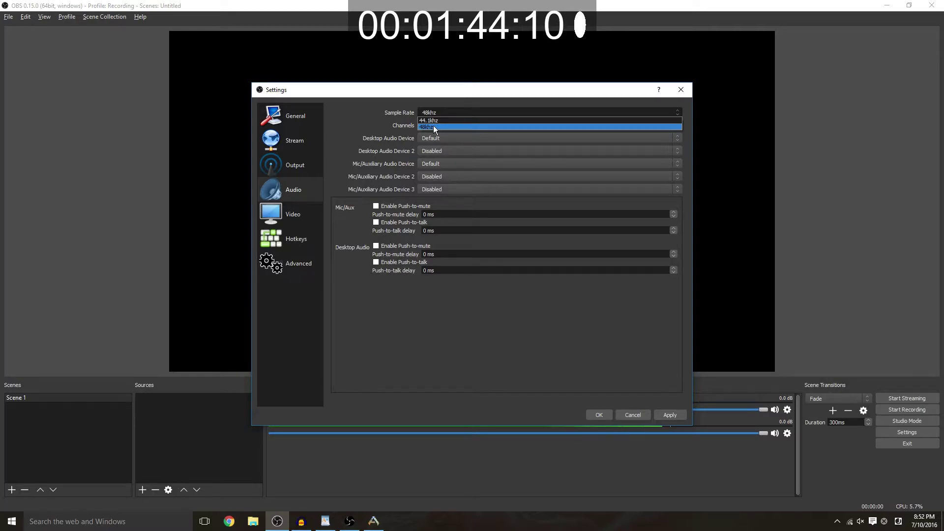
pyautogui.click(405, 377)
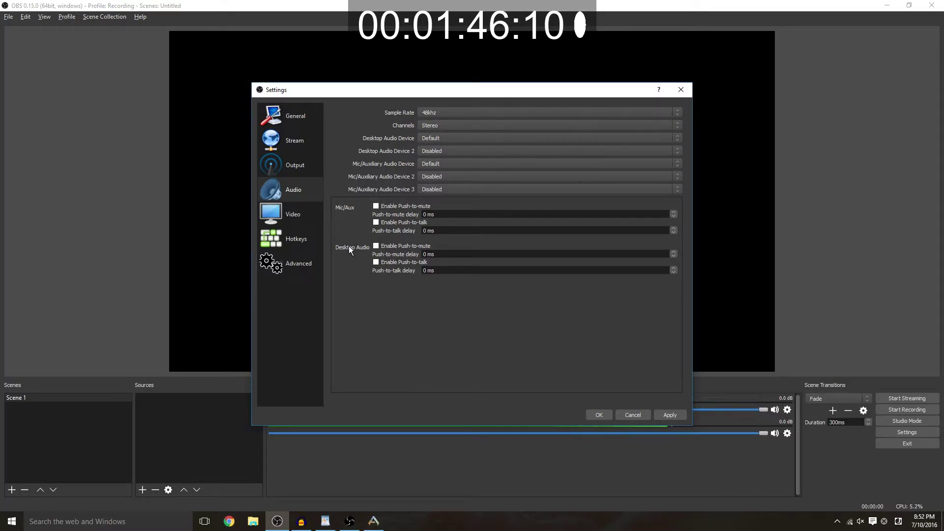
pyautogui.click(297, 216)
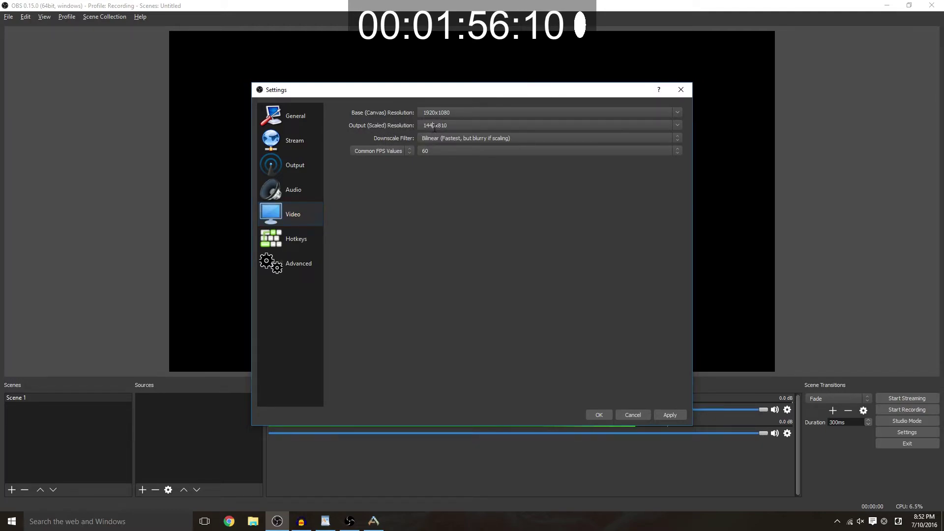
# Set the output resolution to 1280x720, the Bicubic downscale filter and 30 FPS.
pyautogui.click(677, 126)
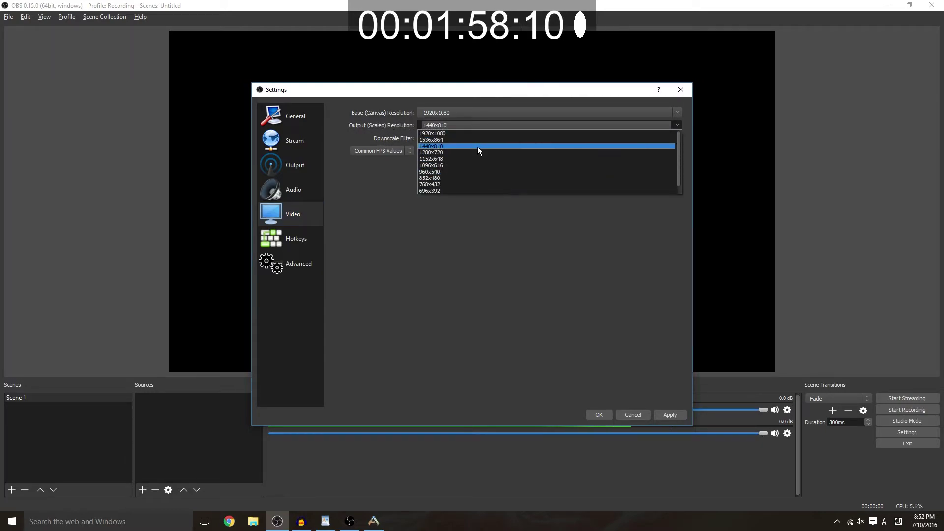
pyautogui.click(479, 153)
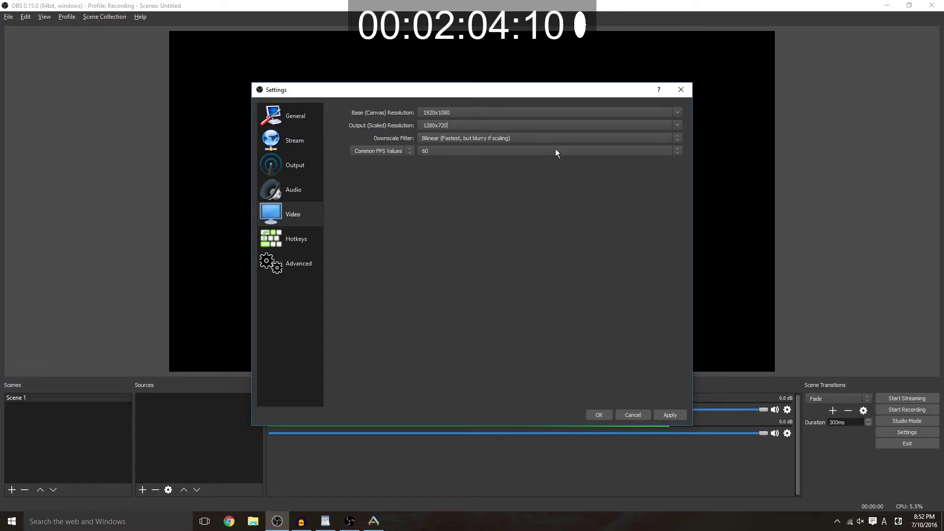
pyautogui.click(432, 139)
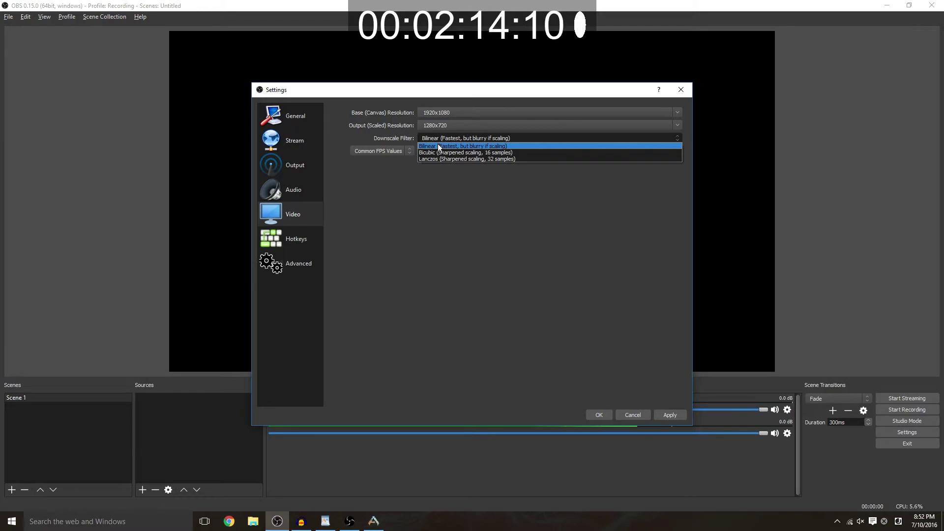
pyautogui.click(441, 154)
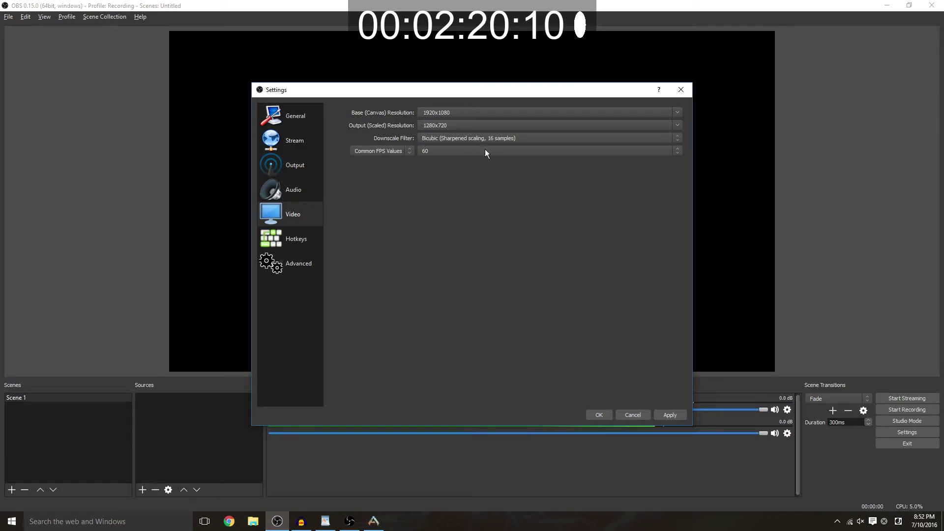
pyautogui.click(503, 151)
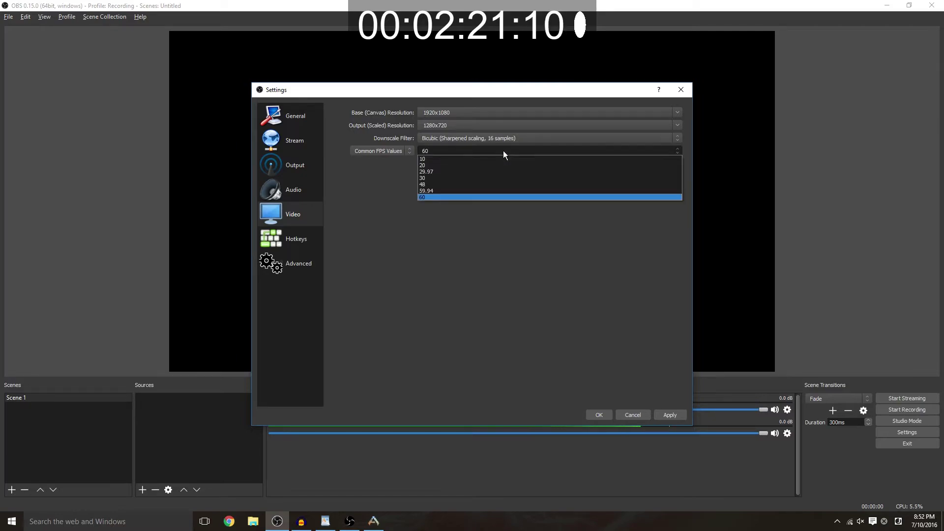
pyautogui.click(464, 175)
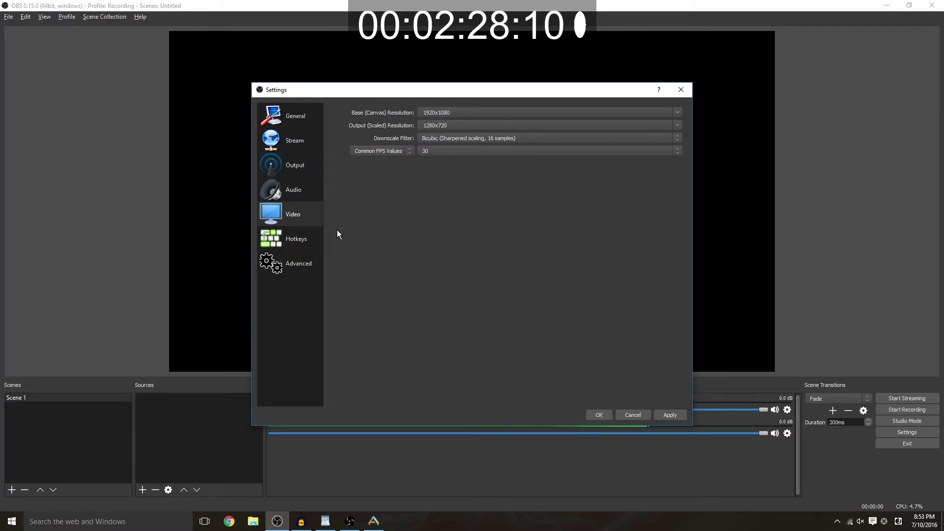
# Review the Advanced settings (High priority, Direct3D 11 renderer) and apply all changes.
pyautogui.click(279, 261)
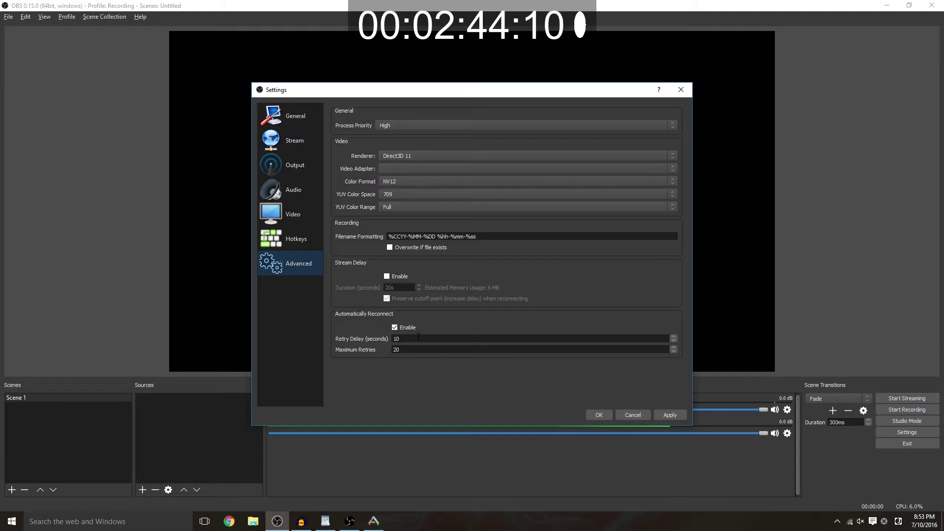
pyautogui.click(670, 414)
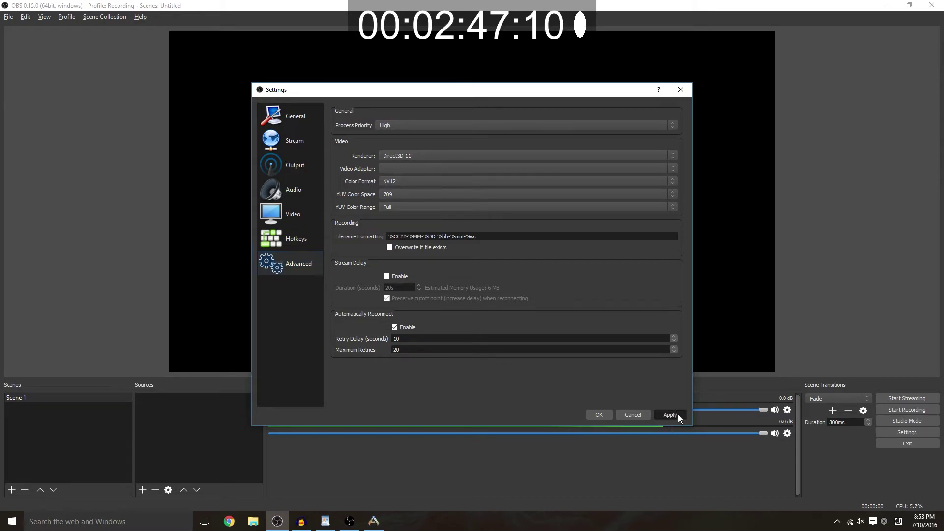
# Close Settings and add a Game Capture source with 'Limit capture framerate' enabled.
pyautogui.click(598, 414)
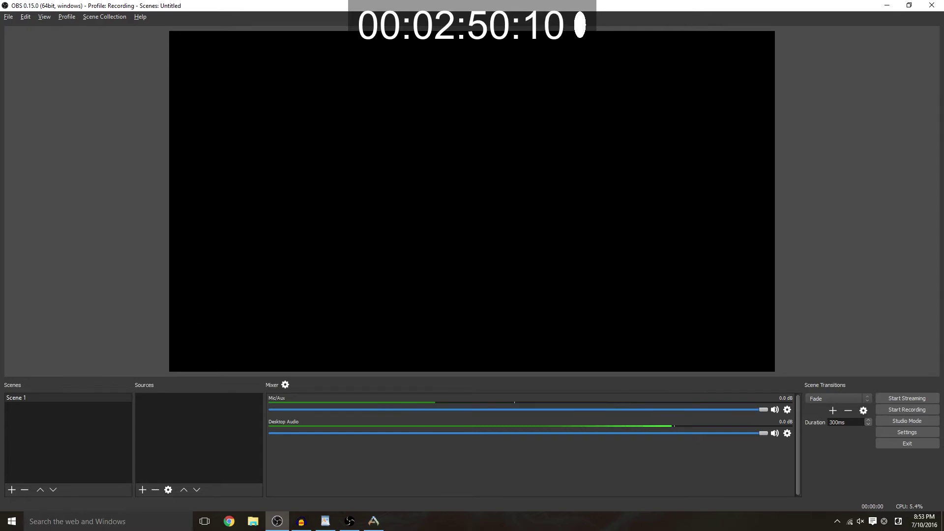
pyautogui.click(143, 488)
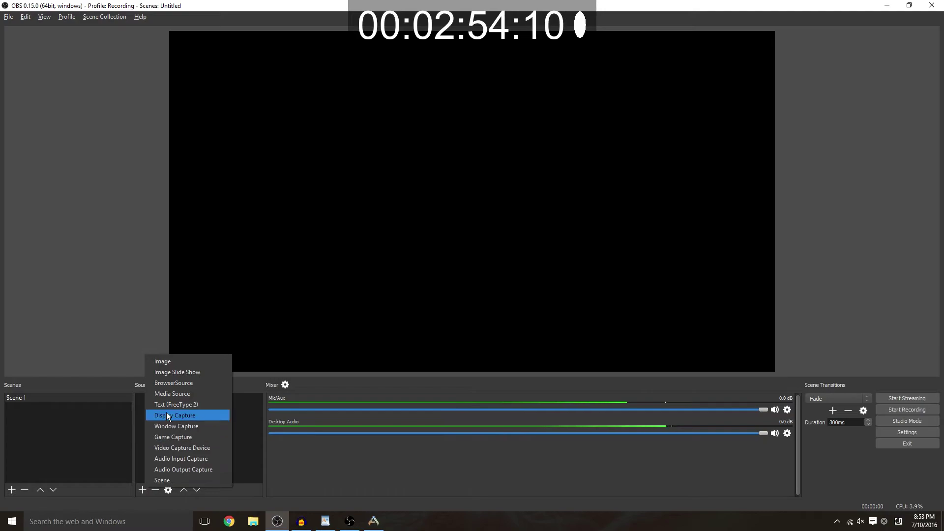
pyautogui.click(176, 437)
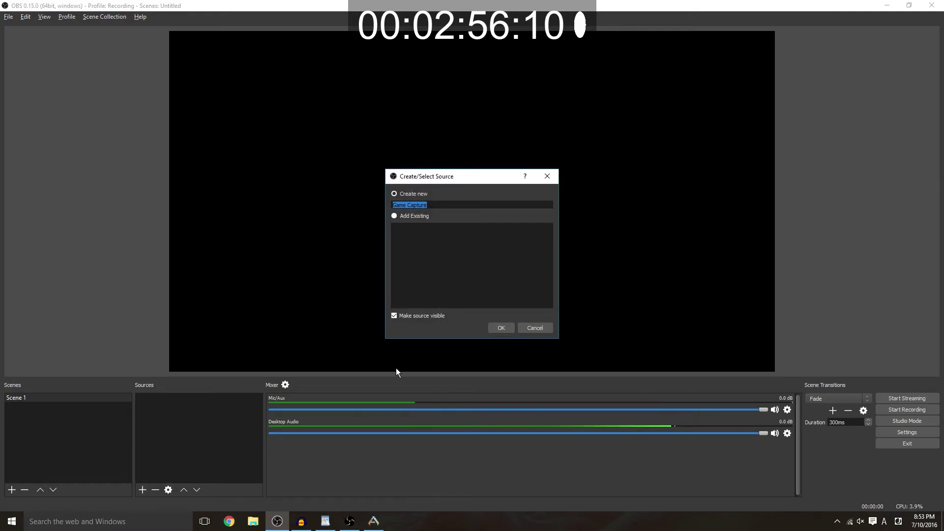
pyautogui.click(492, 328)
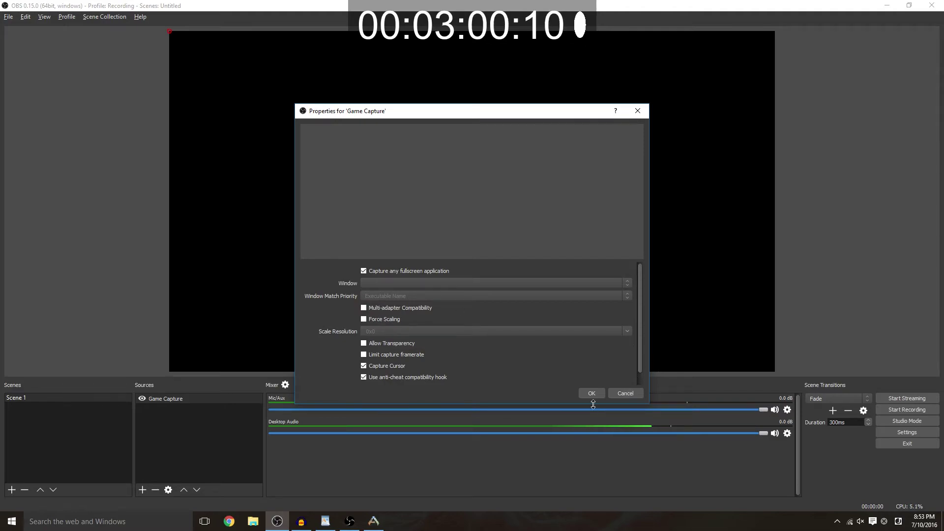
pyautogui.click(397, 355)
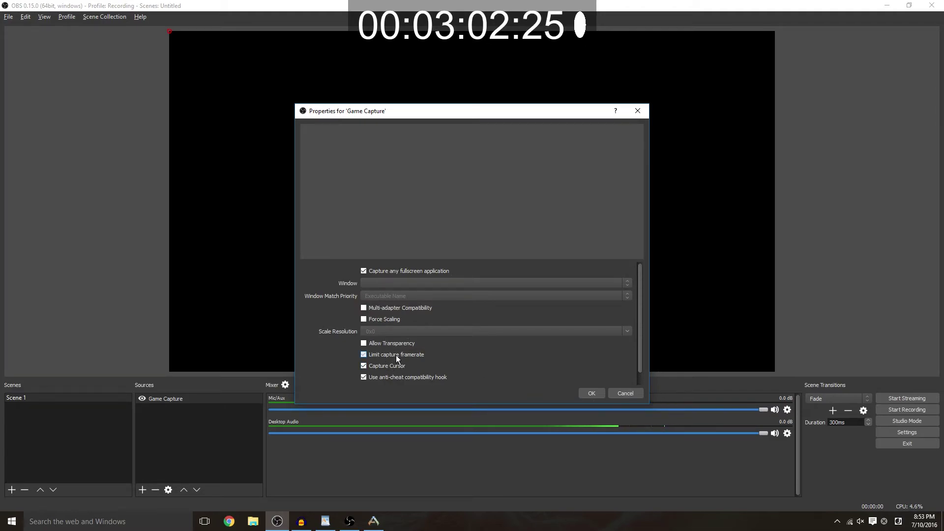
pyautogui.click(590, 394)
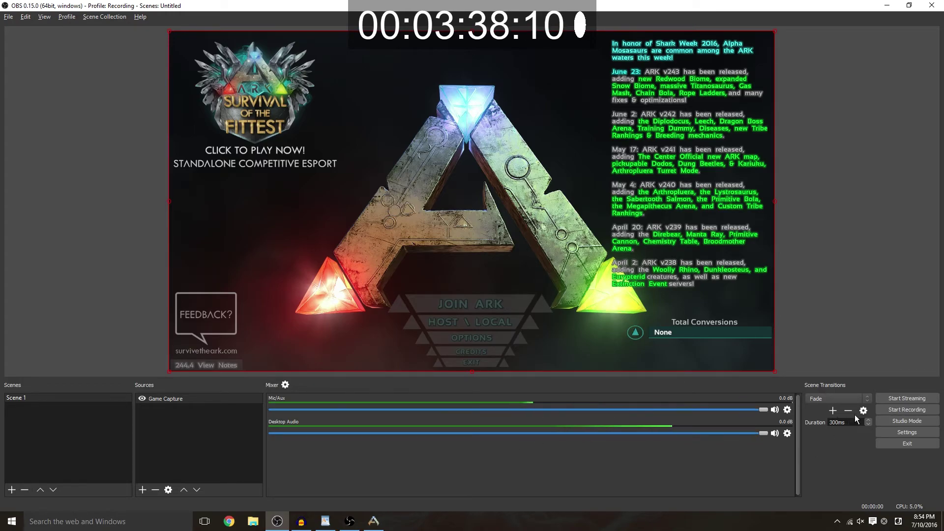
# Start streaming and confirm the 'Start Stream?' prompt with Yes.
pyautogui.click(893, 397)
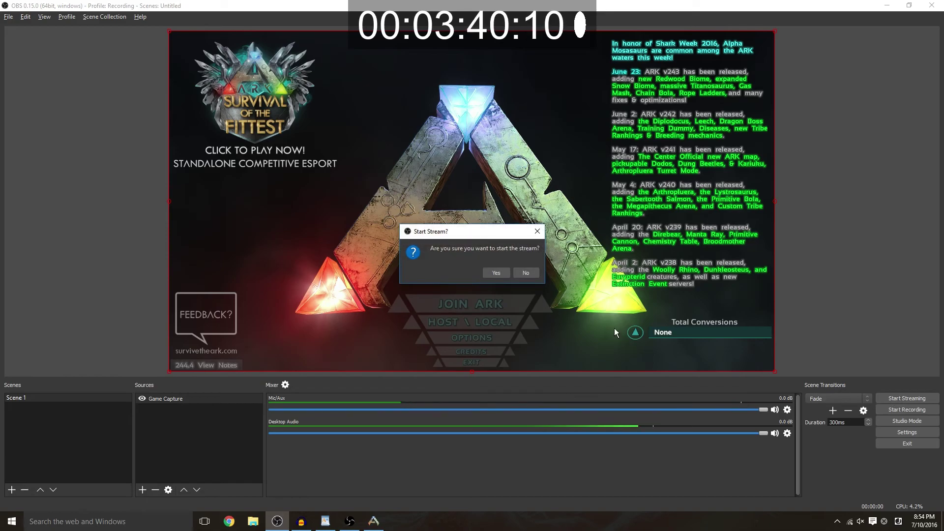
pyautogui.click(491, 272)
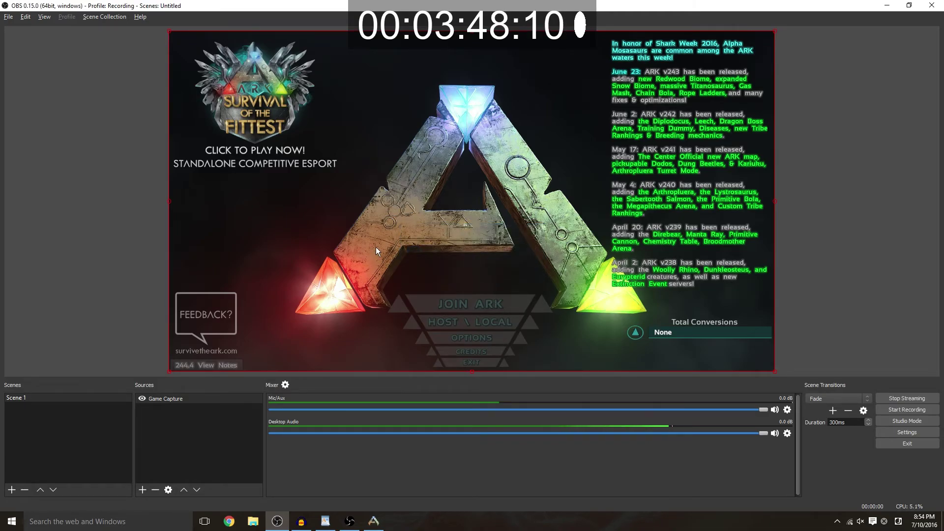